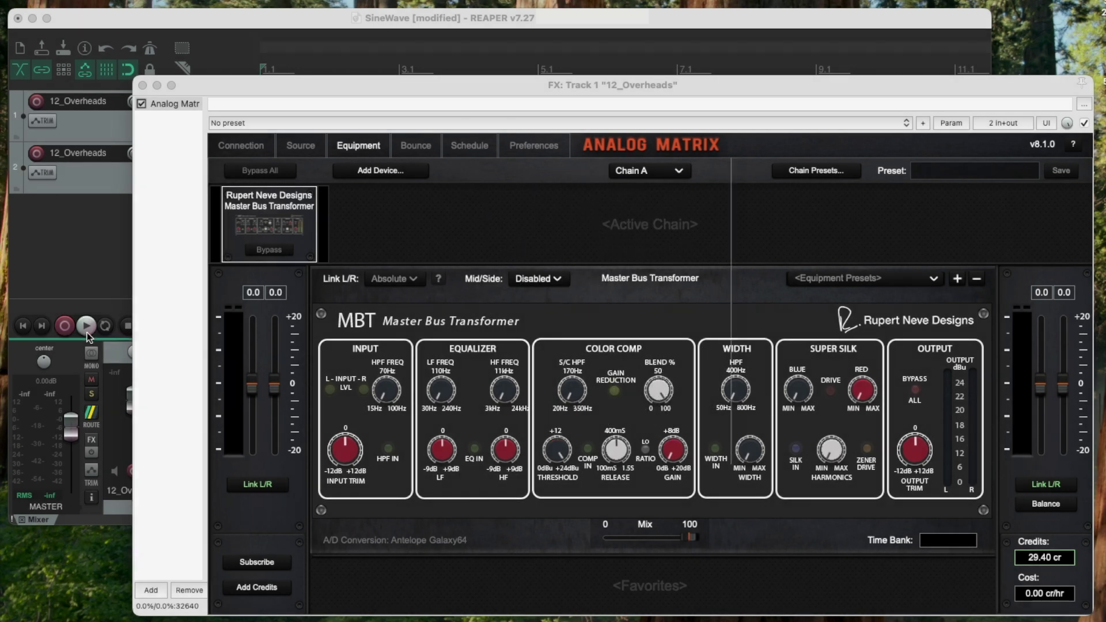
Play the overheads track through the Master Bus Transformer while lowering the master volume to about -15.3 dB, and stop playback.
{"action": "left_click", "coordinate": [85, 326]}
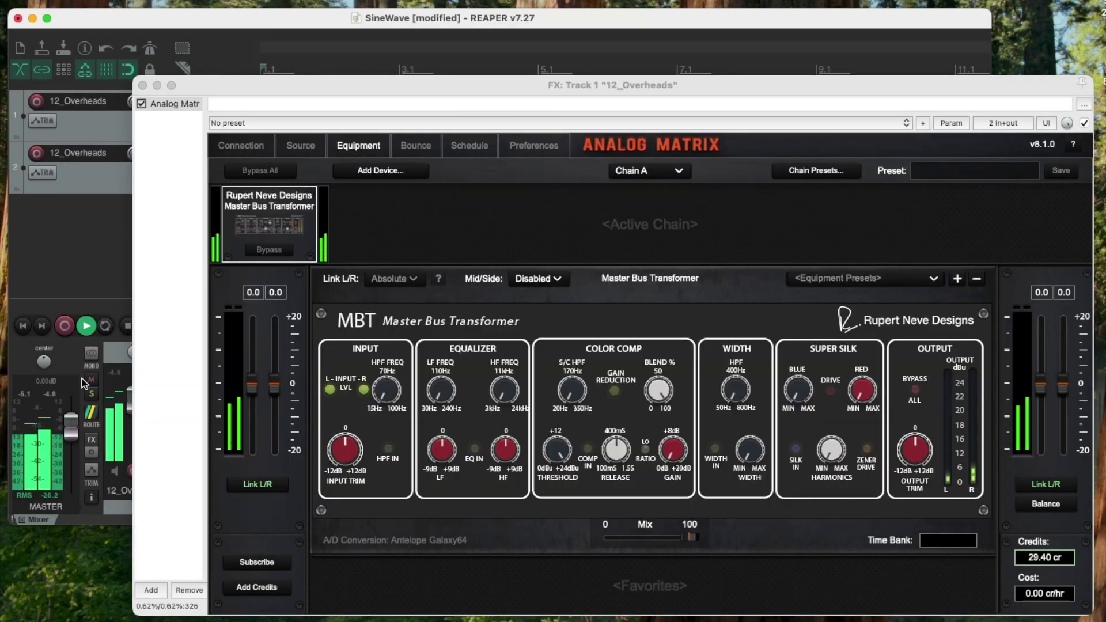
{"action": "mouse_move", "coordinate": [67, 421]}
{"action": "left_click_drag", "start_coordinate": [67, 419], "coordinate": [67, 441]}
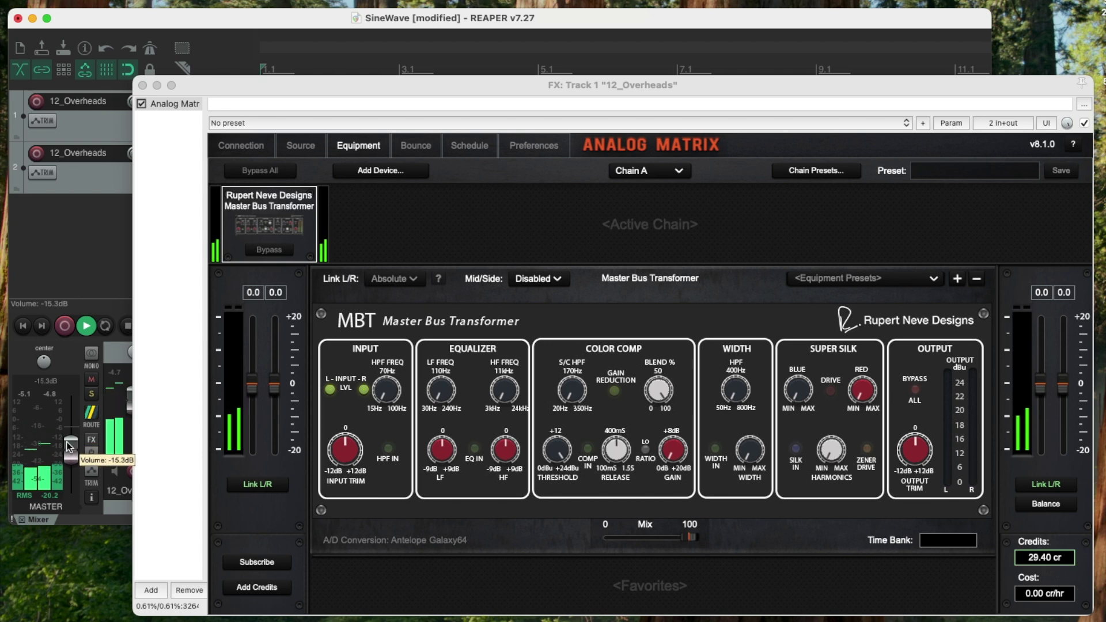
{"action": "left_click", "coordinate": [127, 326]}
Uncover the overheads clips to view them, and check the plugin's source and equipment settings.
{"action": "left_click_drag", "start_coordinate": [293, 92], "coordinate": [258, 224]}
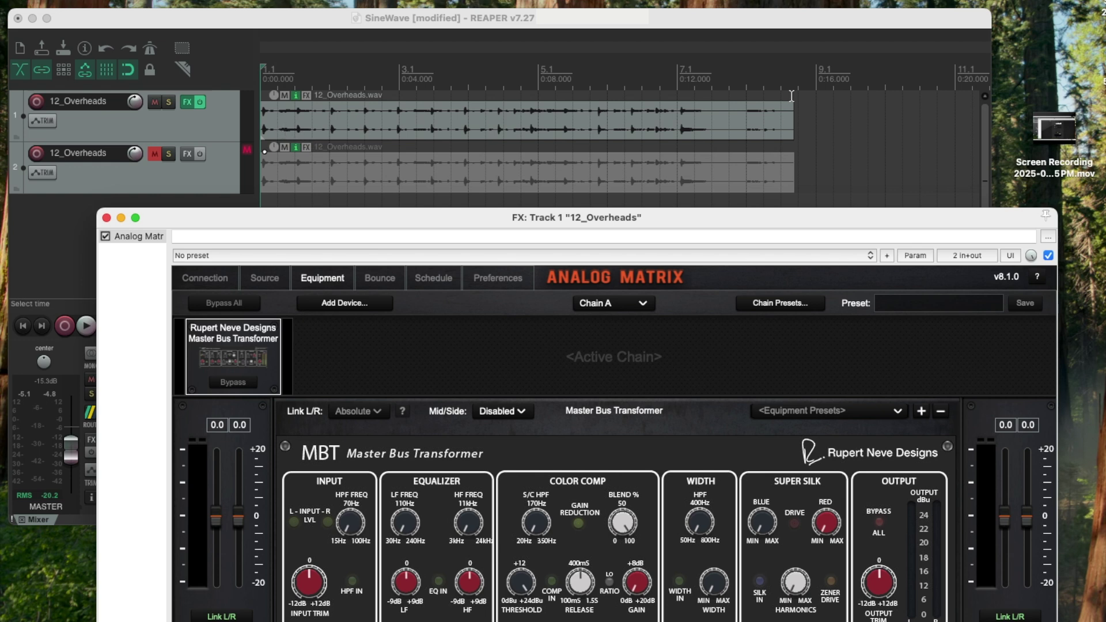
{"action": "left_click_drag", "start_coordinate": [402, 223], "coordinate": [434, 78]}
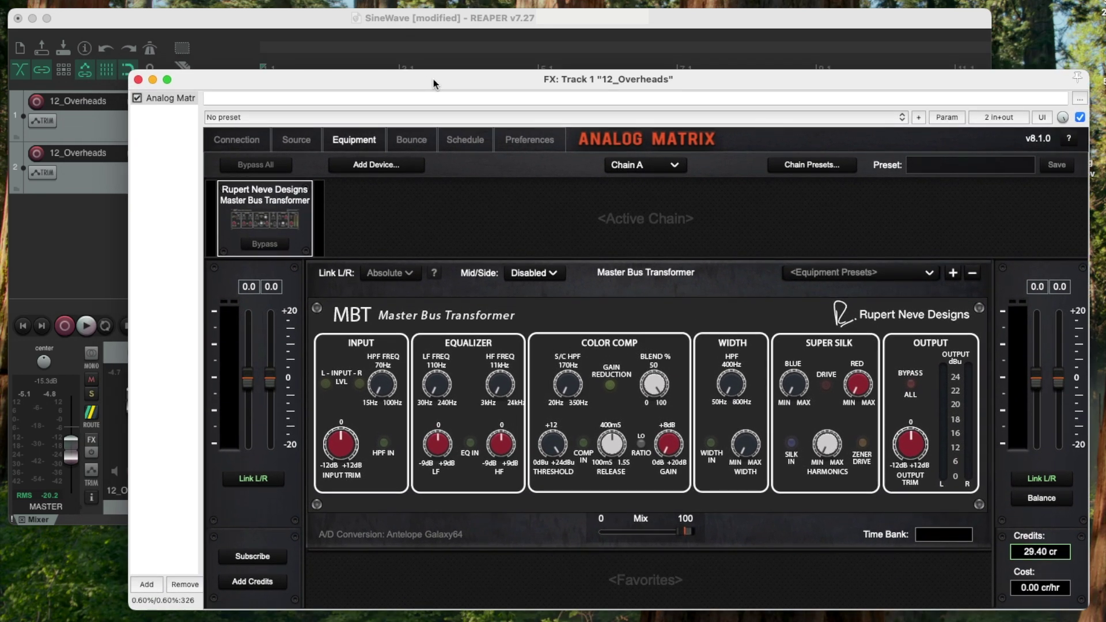
{"action": "left_click", "coordinate": [297, 140]}
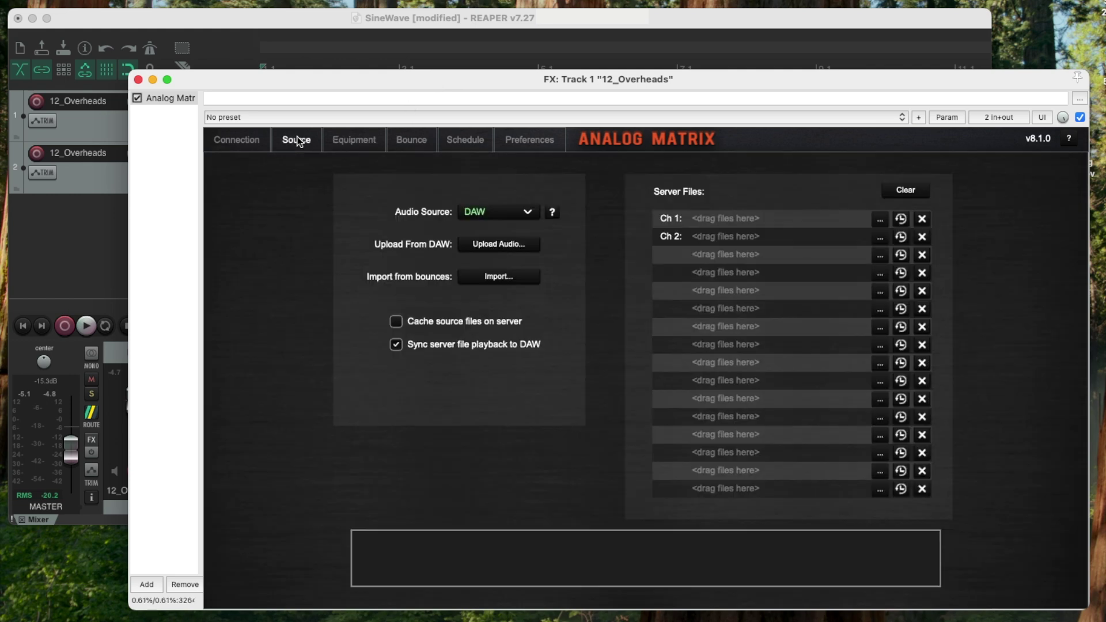
{"action": "left_click", "coordinate": [348, 144]}
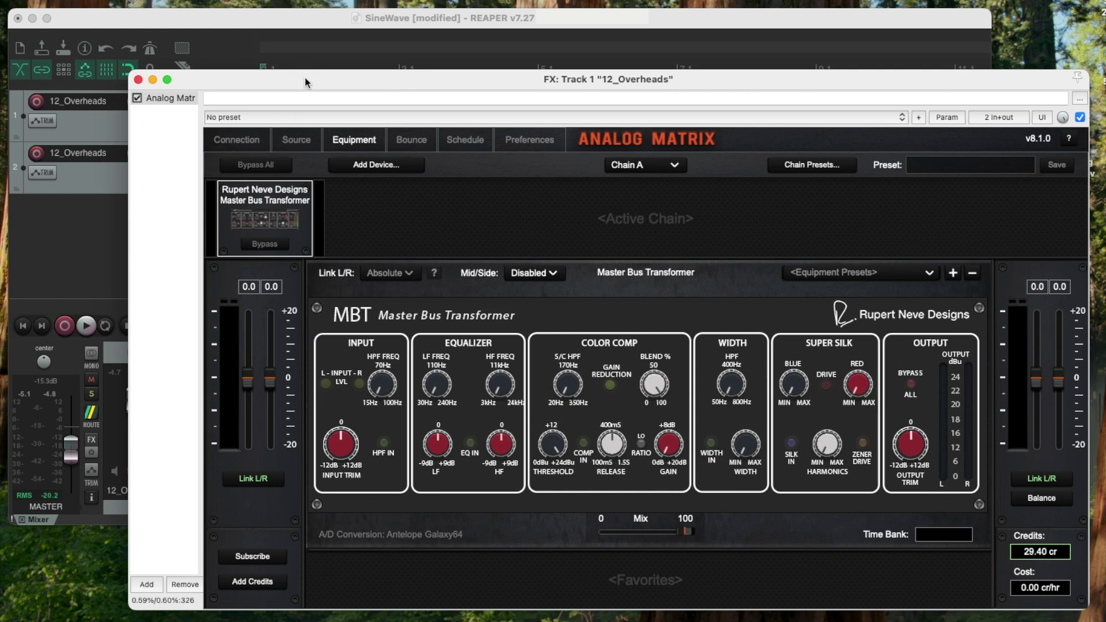
Upload the DAW audio to the server by playing the session, with the master volume lowered to about -41.4 dB, and stop playback to finish.
{"action": "left_click", "coordinate": [292, 142]}
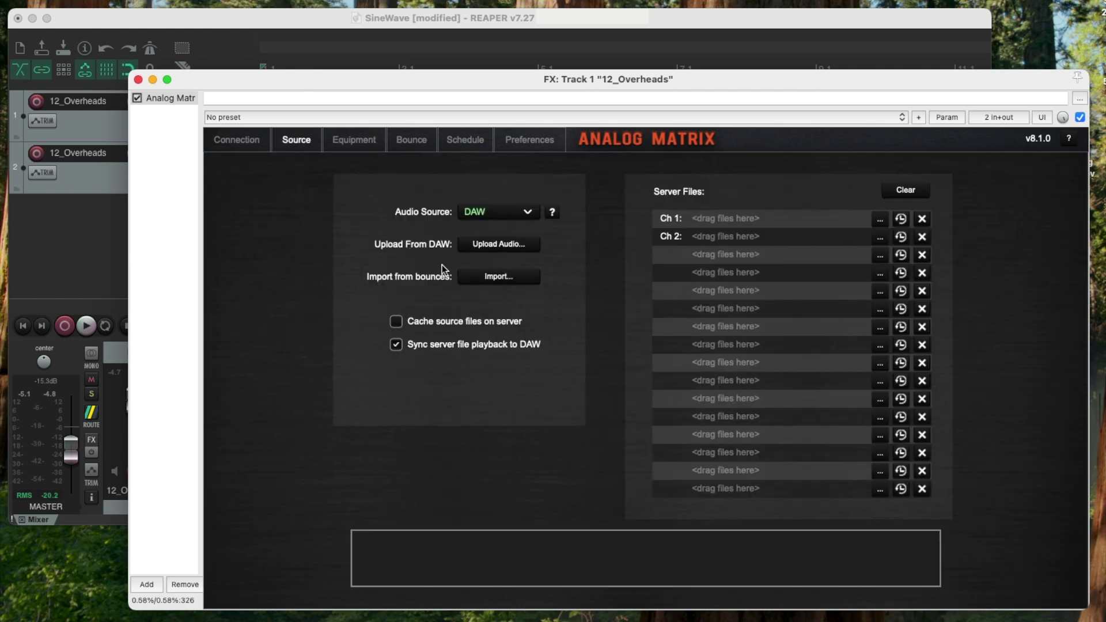
{"action": "left_click", "coordinate": [495, 244]}
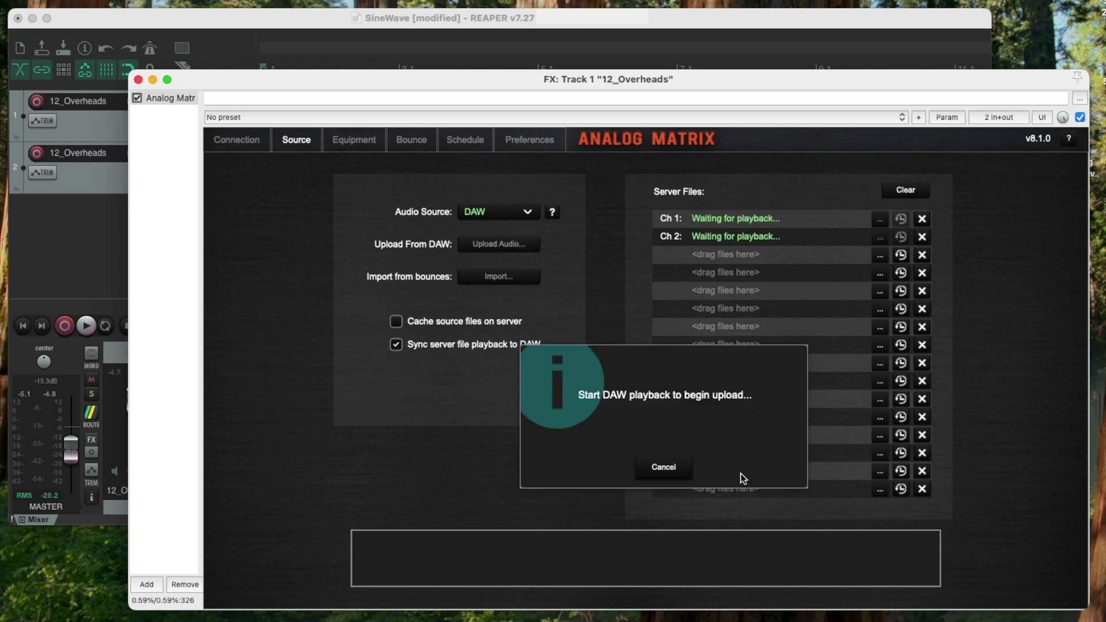
{"action": "left_click", "coordinate": [85, 327]}
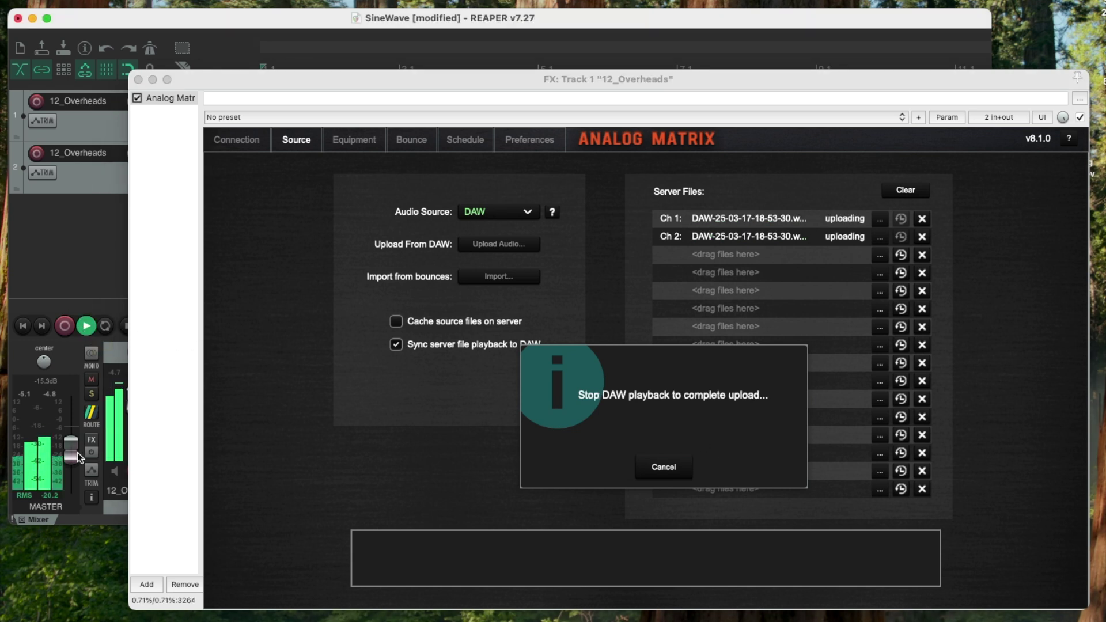
{"action": "left_click_drag", "start_coordinate": [72, 447], "coordinate": [70, 478]}
{"action": "mouse_move", "coordinate": [72, 480]}
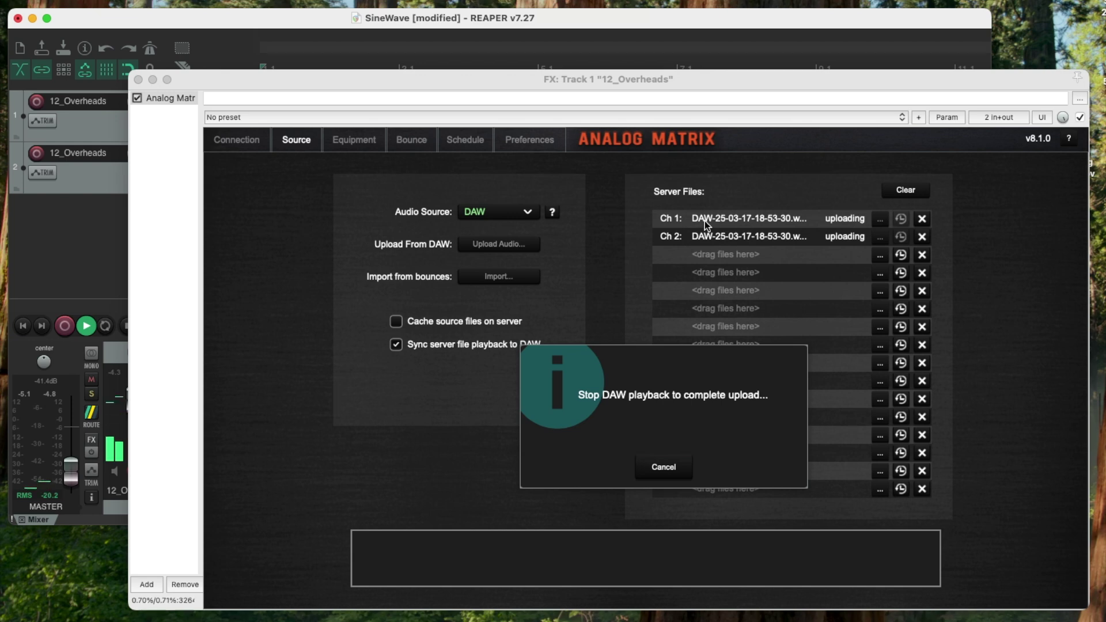
{"action": "key", "text": "space"}
Compare the uploaded server files with the overheads clip in the timeline and check the loaded equipment chain.
{"action": "left_click_drag", "start_coordinate": [730, 74], "coordinate": [698, 211]}
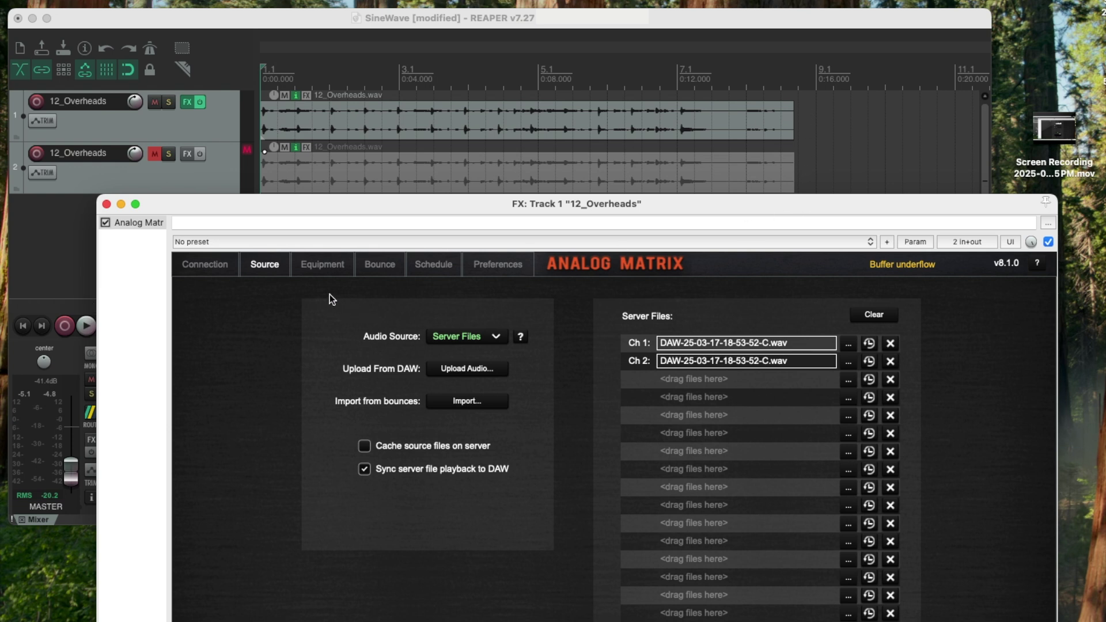
{"action": "left_click", "coordinate": [313, 272]}
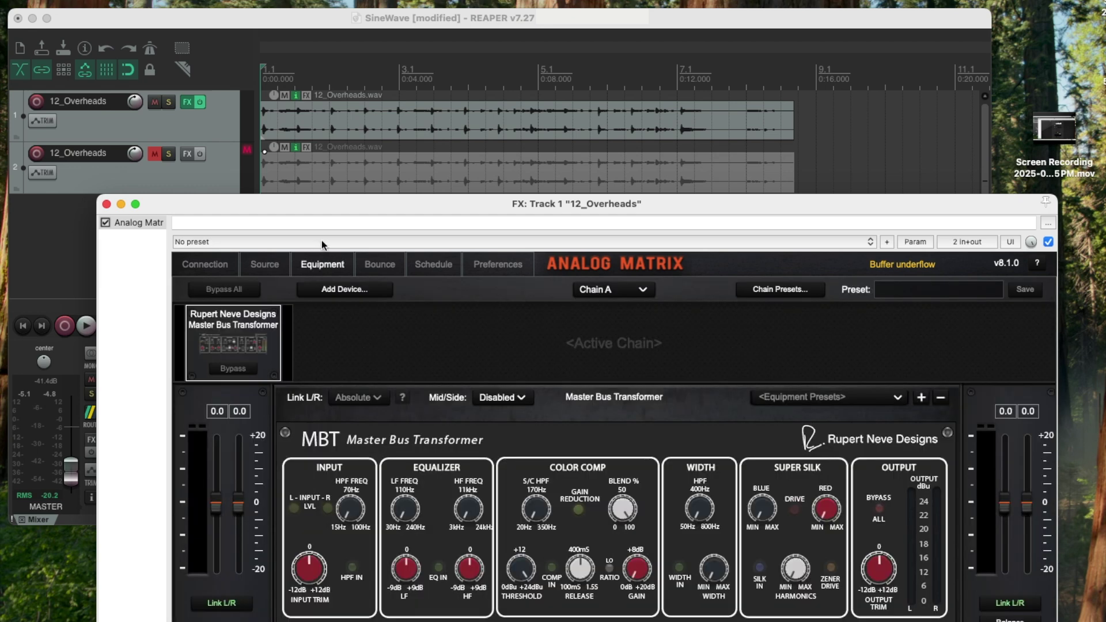
{"action": "left_click", "coordinate": [271, 264]}
{"action": "left_click_drag", "start_coordinate": [310, 208], "coordinate": [334, 85]}
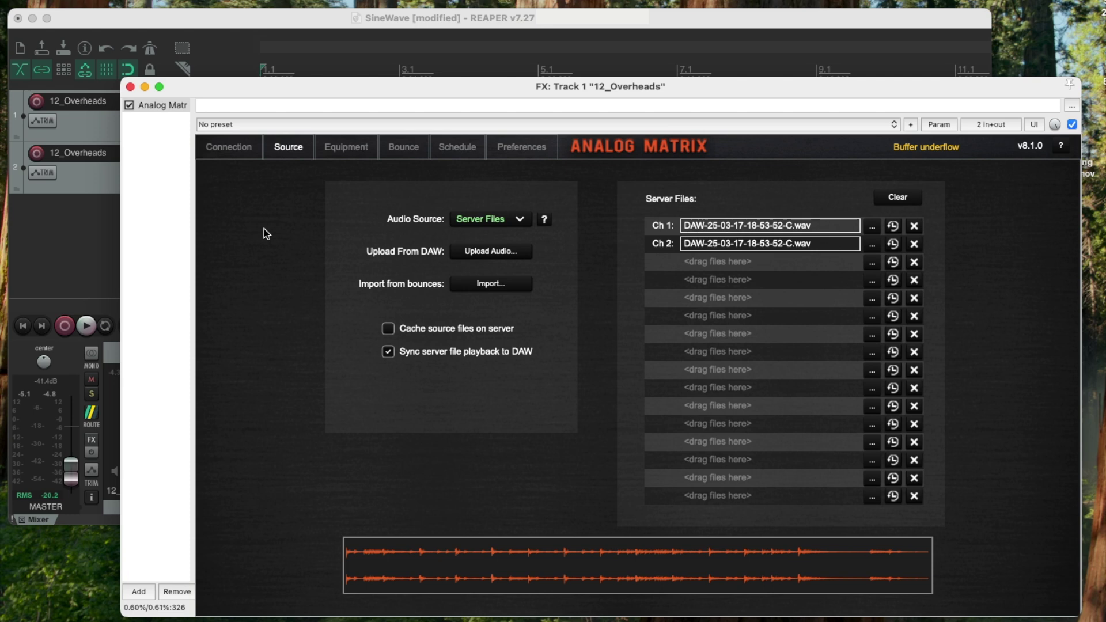
Play the uploaded server files, check the signal through the Master Bus Transformer and the audio source setting, and stop playback.
{"action": "key", "text": "space"}
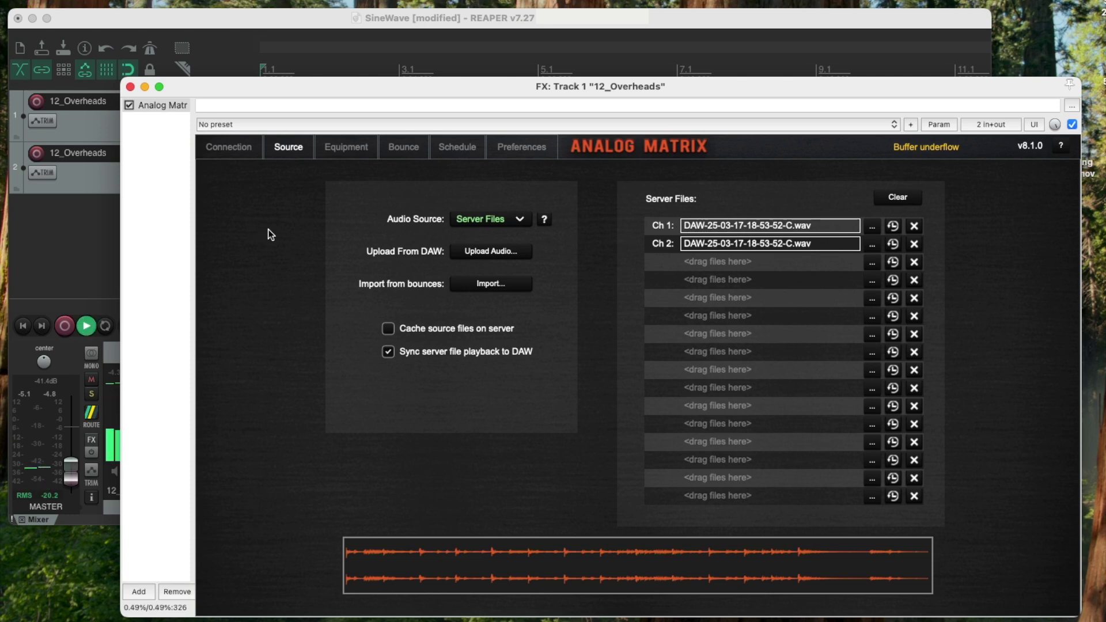
{"action": "left_click", "coordinate": [340, 144]}
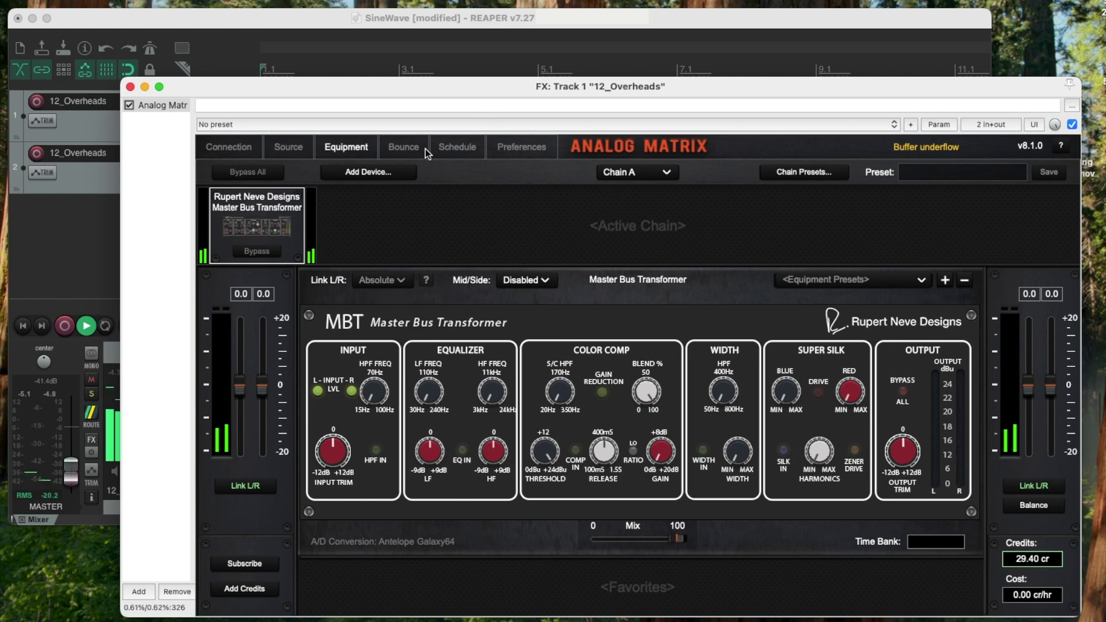
{"action": "left_click", "coordinate": [302, 152]}
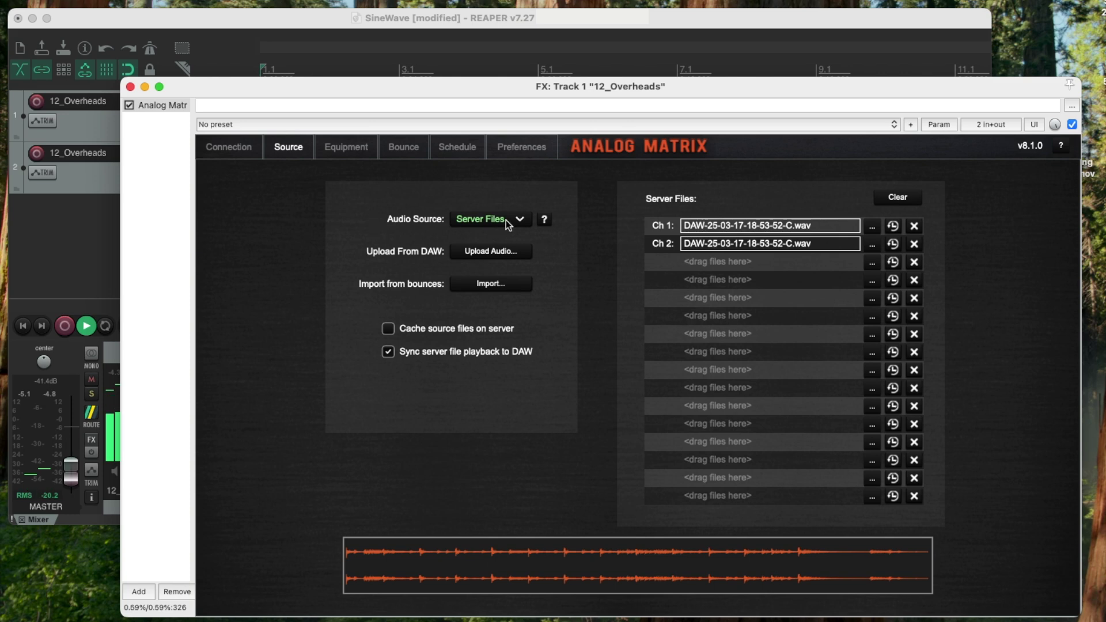
{"action": "left_click_drag", "start_coordinate": [249, 91], "coordinate": [273, 96]}
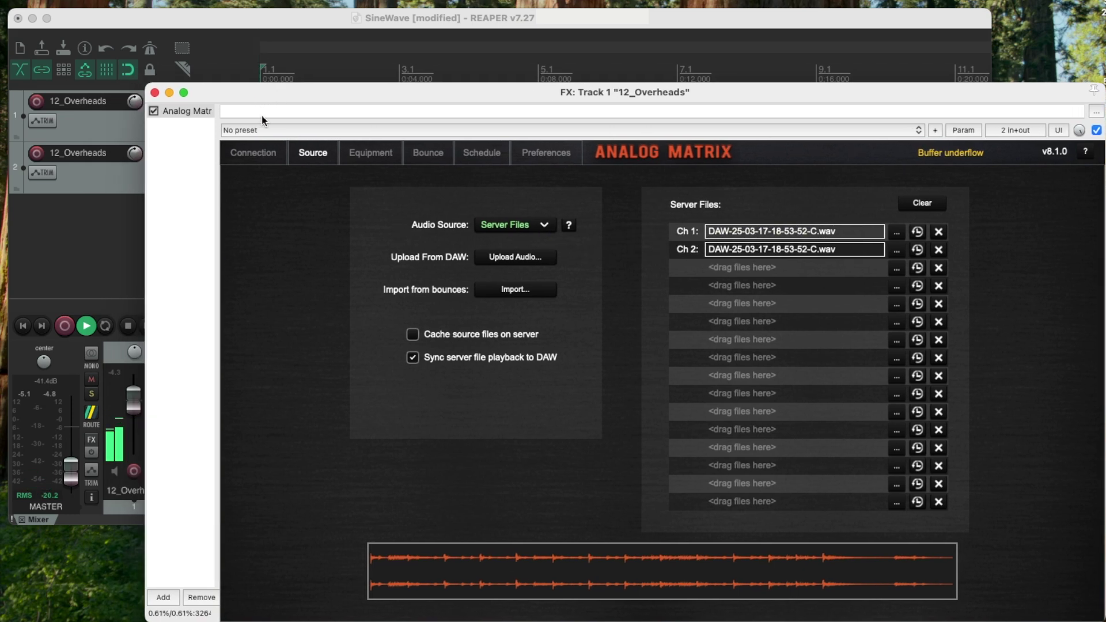
{"action": "left_click", "coordinate": [128, 326]}
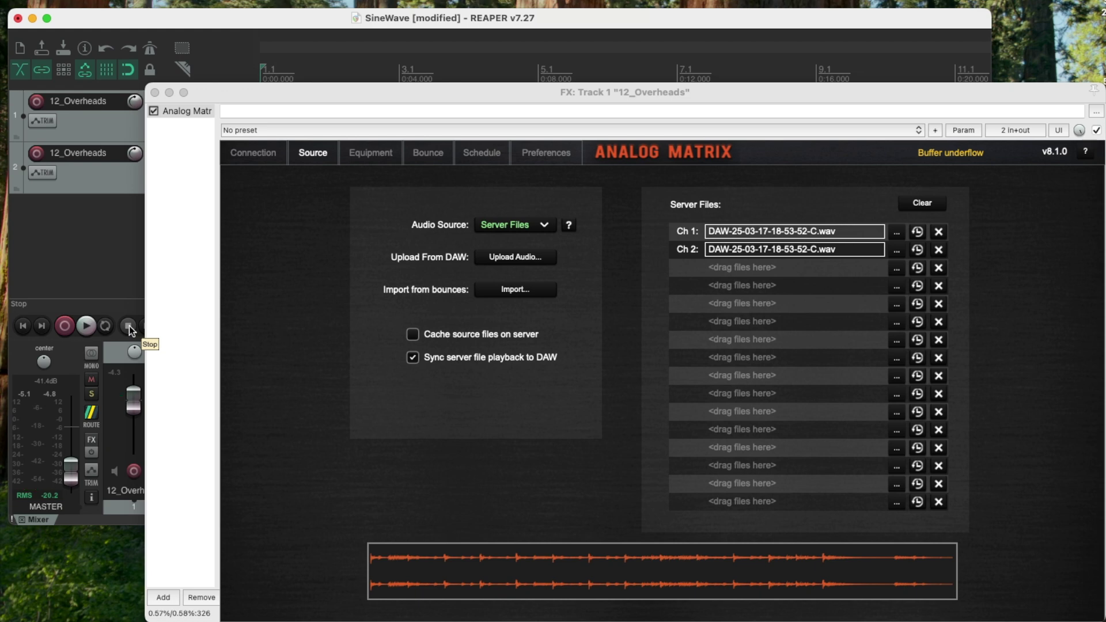
Review the plugin's bounce settings and return to the audio source settings.
{"action": "mouse_move", "coordinate": [622, 92]}
{"action": "left_mouse_down"}
{"action": "mouse_move", "coordinate": [590, 89]}
{"action": "mouse_move", "coordinate": [600, 85]}
{"action": "left_mouse_up"}
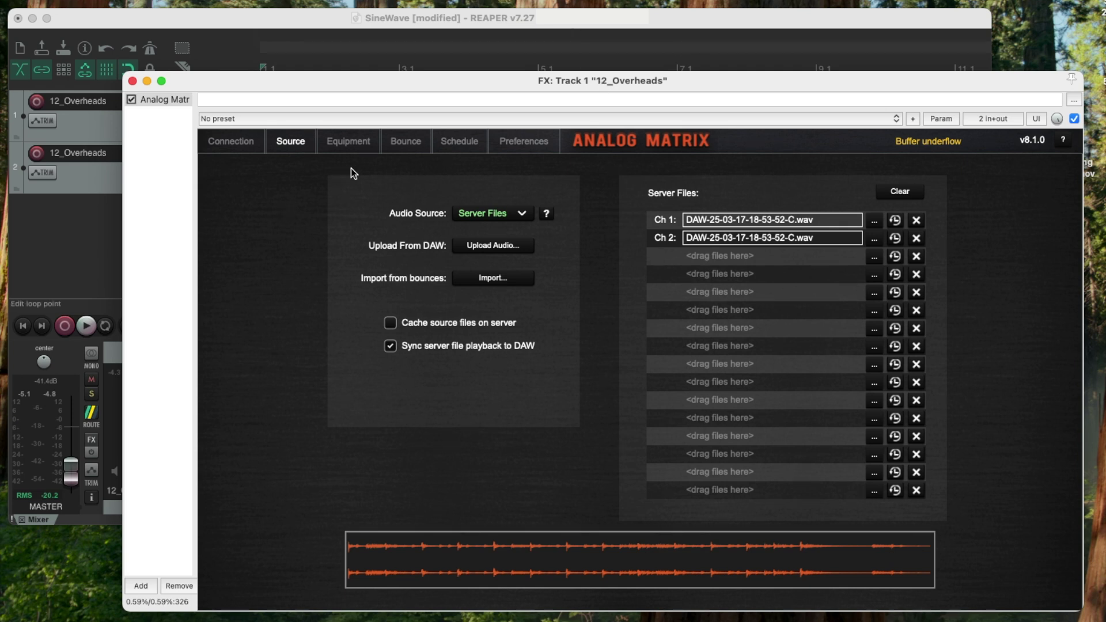
{"action": "left_click", "coordinate": [405, 143]}
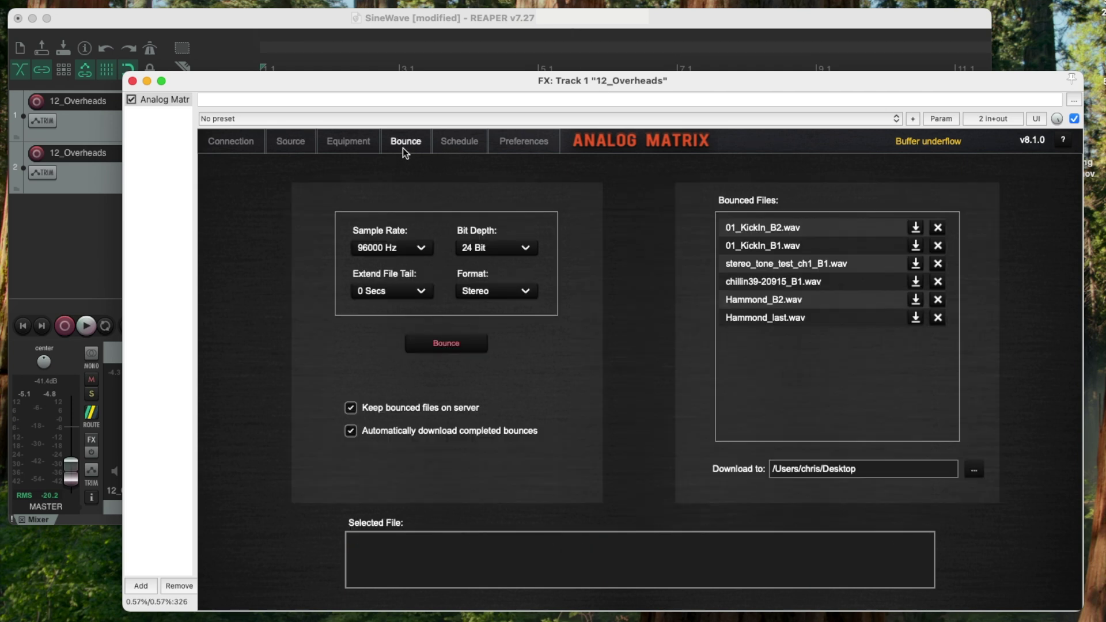
{"action": "left_click", "coordinate": [313, 147]}
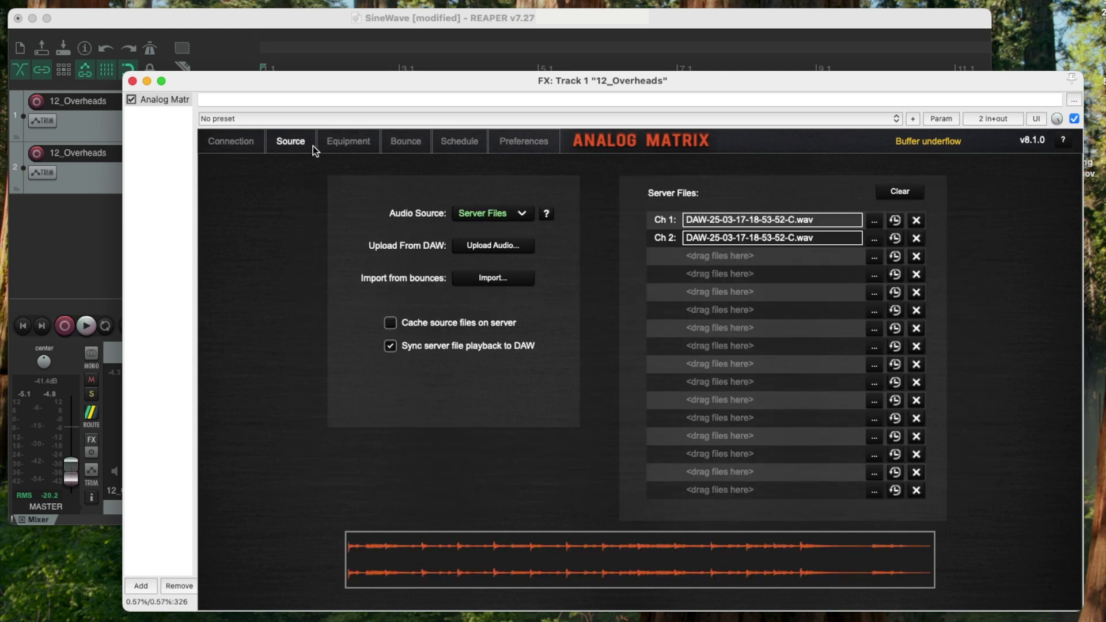
Disable syncing of server file playback to the DAW and unmute the second overheads track.
{"action": "left_click", "coordinate": [390, 347]}
{"action": "left_click_drag", "start_coordinate": [422, 87], "coordinate": [423, 270]}
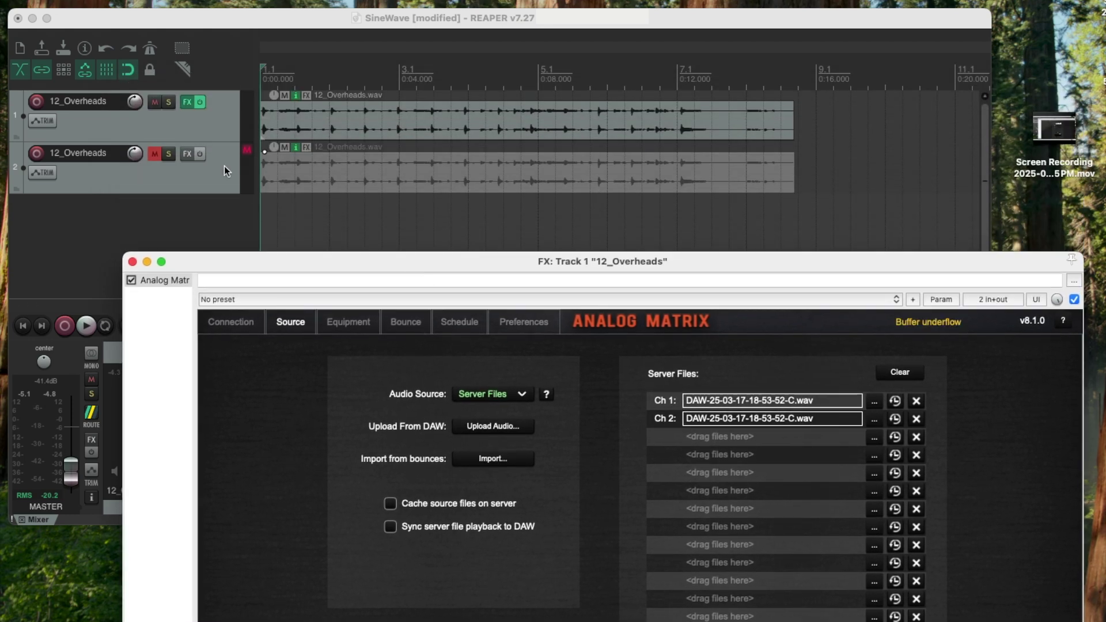
{"action": "left_click", "coordinate": [154, 154]}
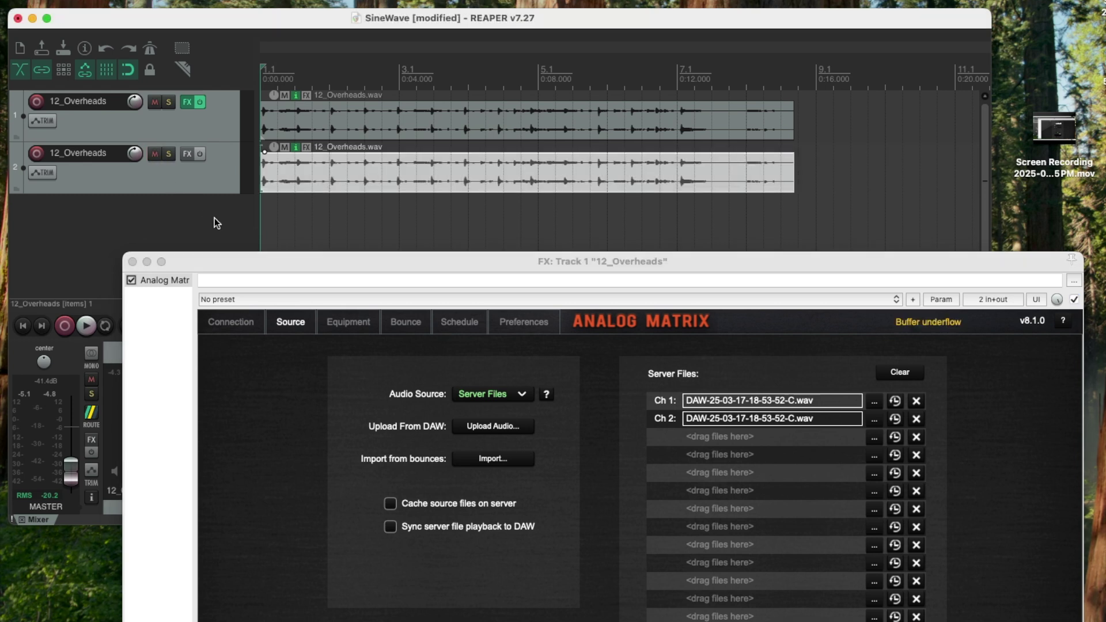
{"action": "left_click", "coordinate": [253, 261]}
{"action": "left_click_drag", "start_coordinate": [254, 262], "coordinate": [263, 233]}
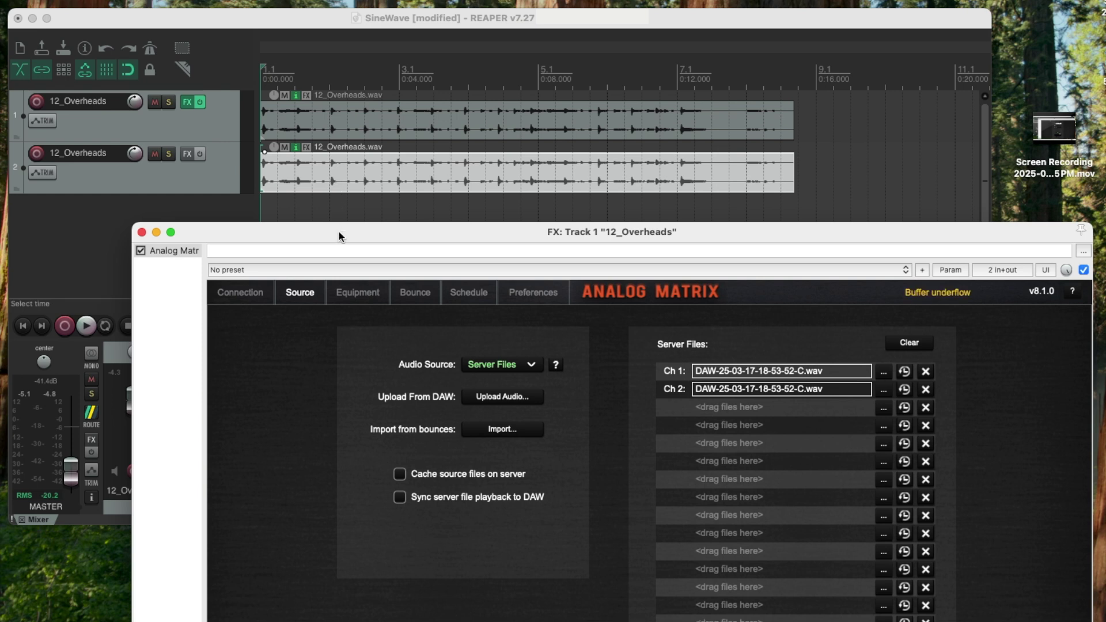
Play both overheads tracks unsynced while raising the master volume to about +8.11 dB, and stop playback.
{"action": "left_click_drag", "start_coordinate": [339, 232], "coordinate": [361, 166]}
{"action": "left_click", "coordinate": [87, 326]}
{"action": "left_click_drag", "start_coordinate": [70, 475], "coordinate": [75, 411]}
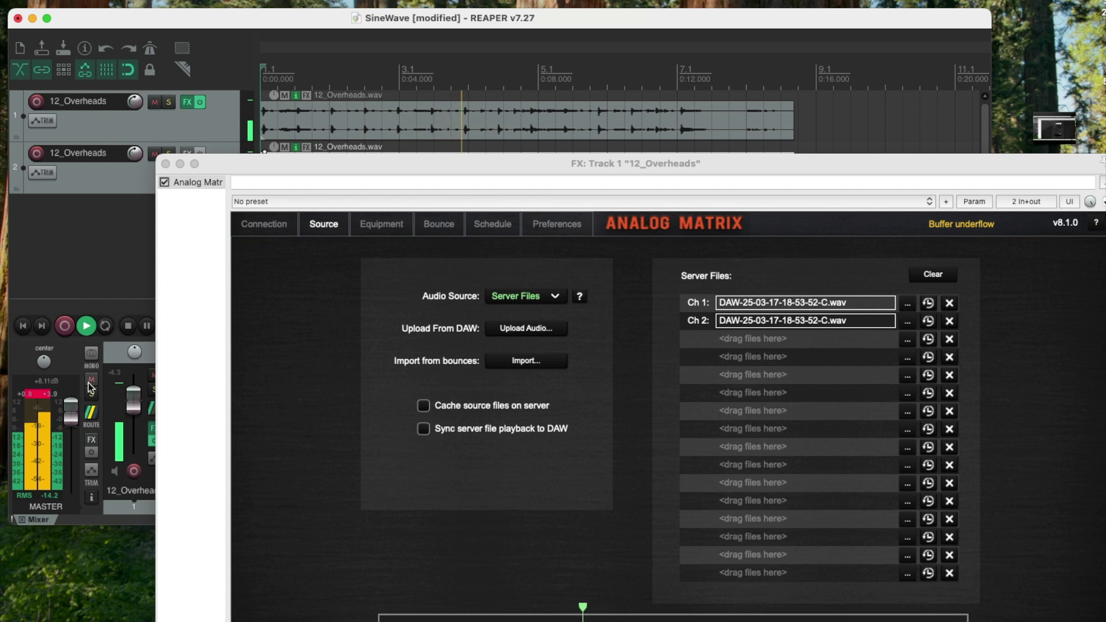
{"action": "left_click", "coordinate": [129, 326]}
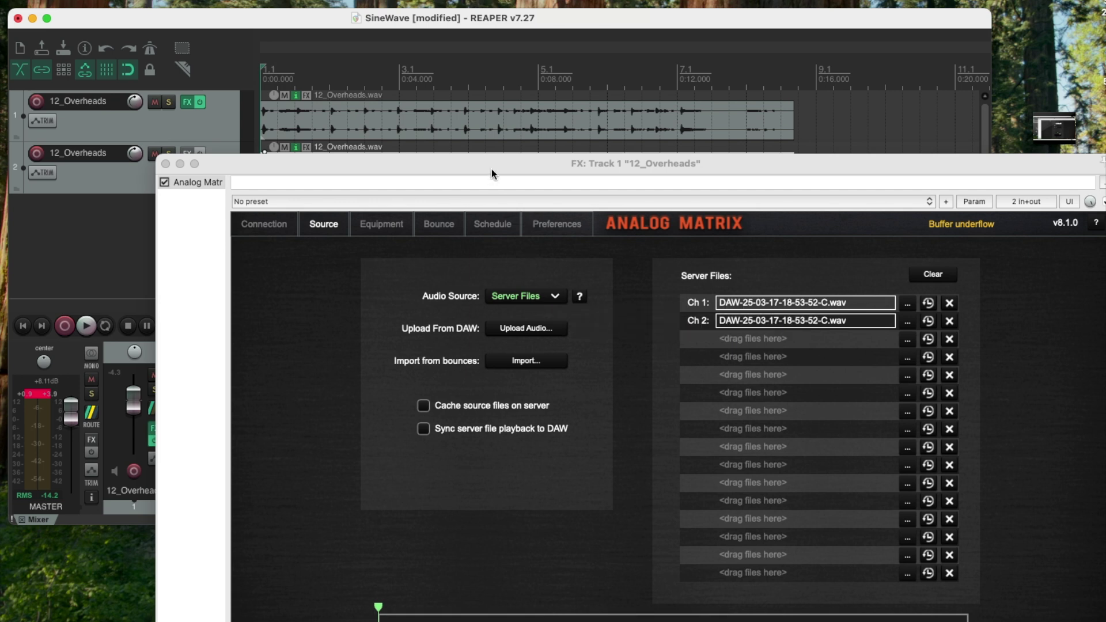
Examine the start and end of the two overheads clips in the timeline.
{"action": "left_click_drag", "start_coordinate": [486, 163], "coordinate": [446, 162]}
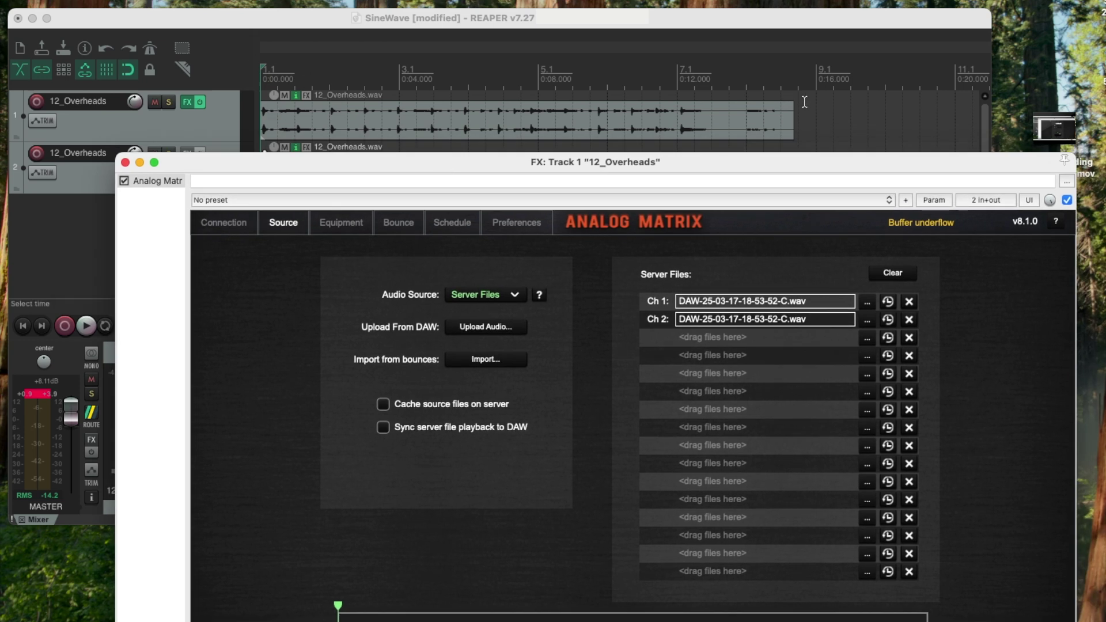
{"action": "left_click_drag", "start_coordinate": [322, 172], "coordinate": [337, 257]}
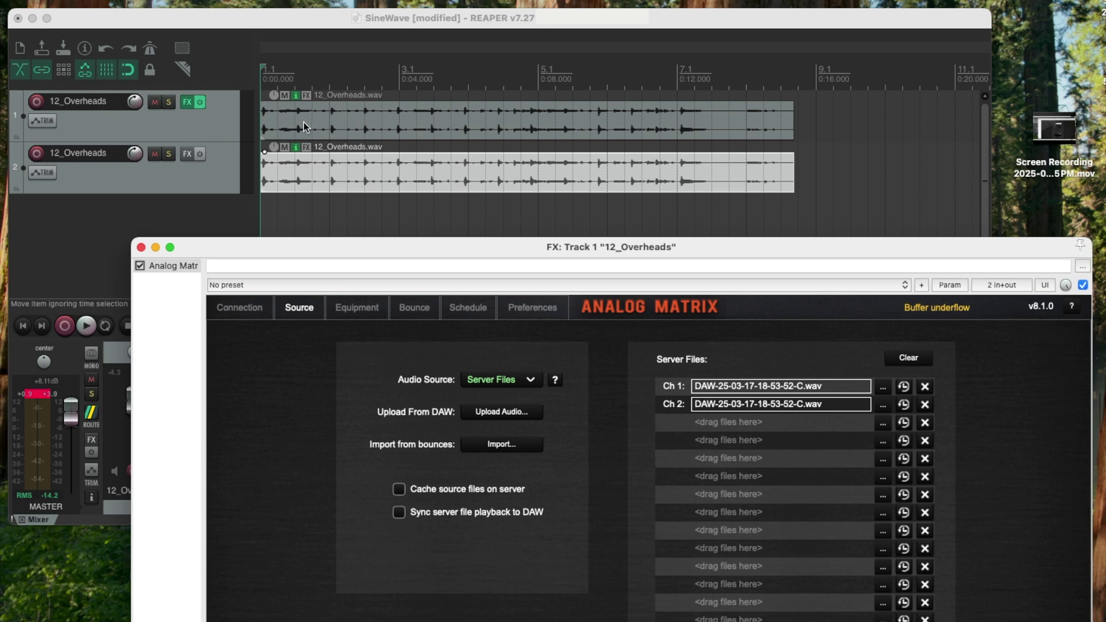
{"action": "left_click_drag", "start_coordinate": [222, 246], "coordinate": [202, 48]}
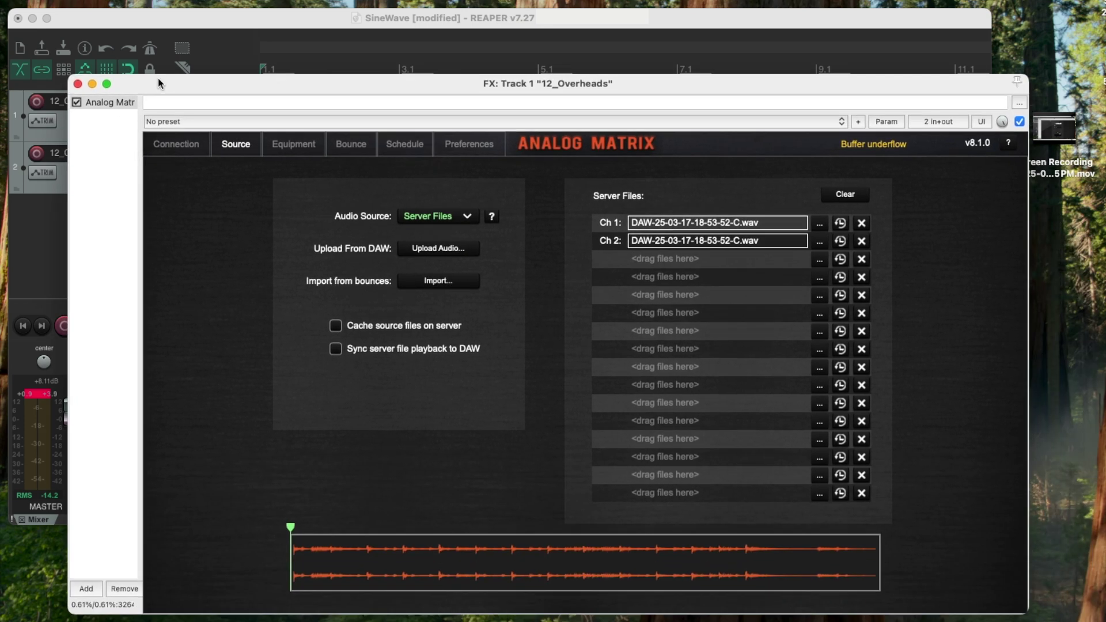
Enable syncing of server file playback to the DAW and play both tracks while lowering the master volume to about -0.47 dB.
{"action": "left_click", "coordinate": [379, 315]}
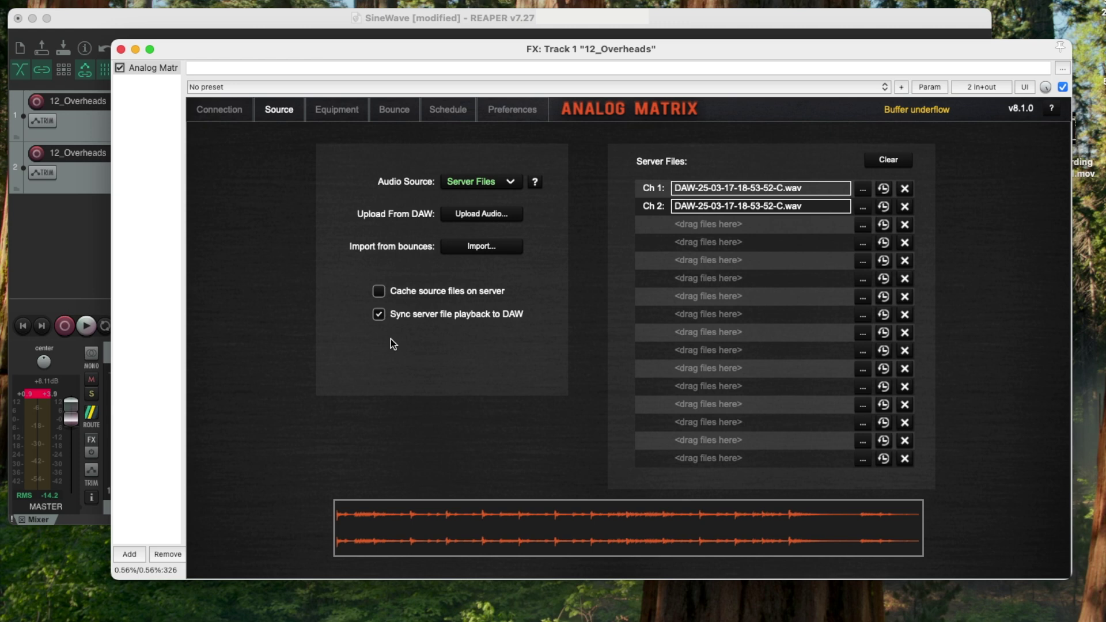
{"action": "left_click_drag", "start_coordinate": [313, 50], "coordinate": [359, 315]}
{"action": "left_click", "coordinate": [89, 331]}
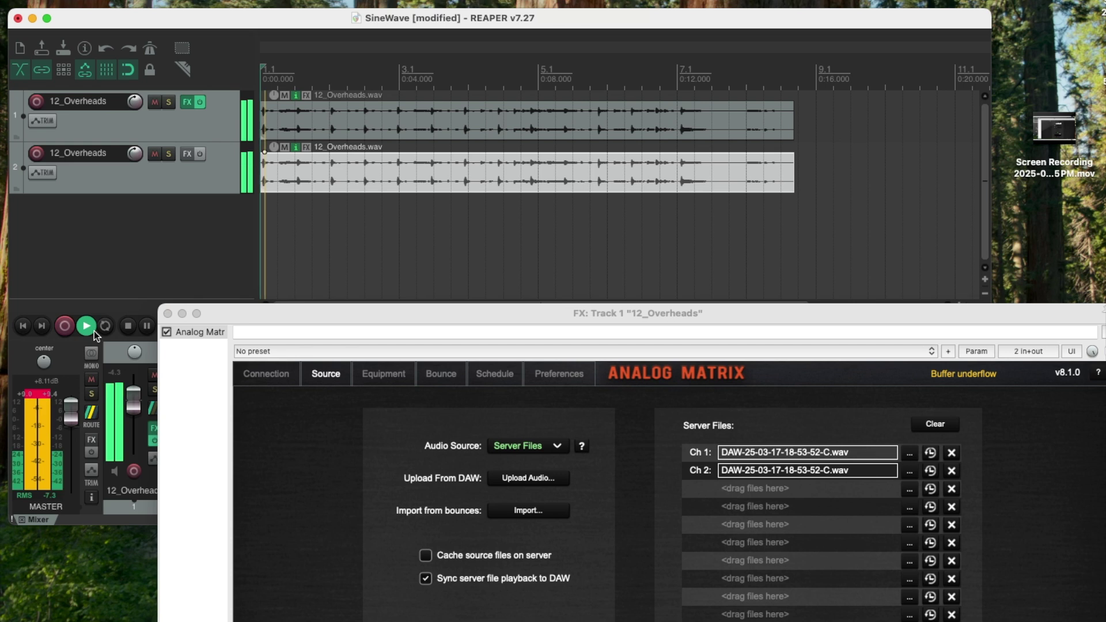
{"action": "left_click_drag", "start_coordinate": [70, 413], "coordinate": [70, 431]}
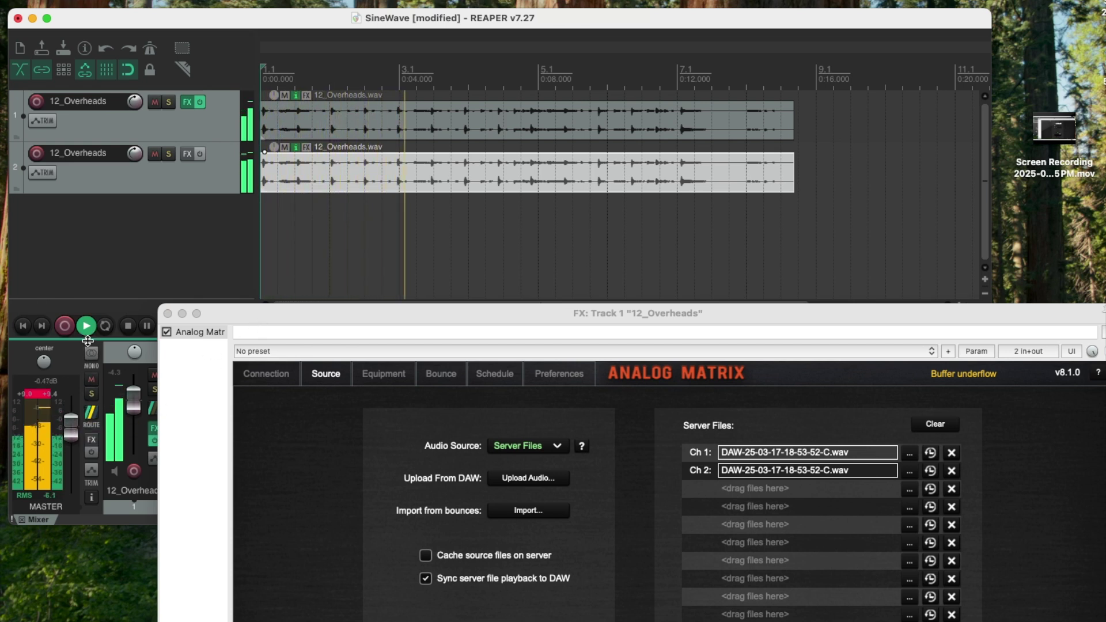
{"action": "key", "text": "space"}
Turn off the server file sync and audition both overheads tracks from the start for comparison.
{"action": "left_click", "coordinate": [425, 579]}
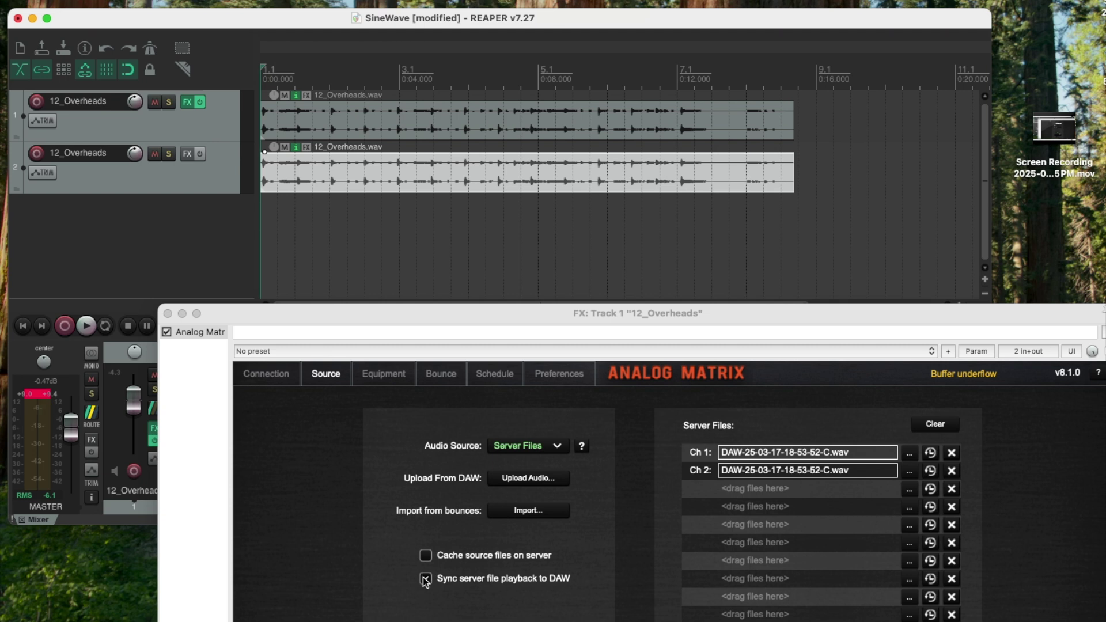
{"action": "left_click", "coordinate": [88, 326]}
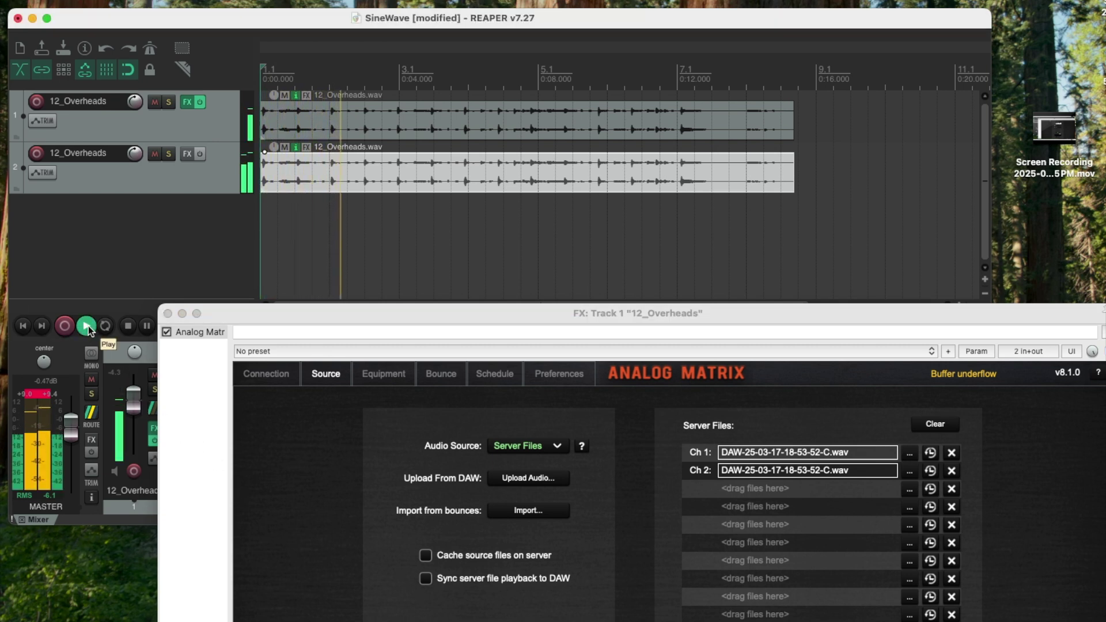
{"action": "left_click", "coordinate": [129, 327]}
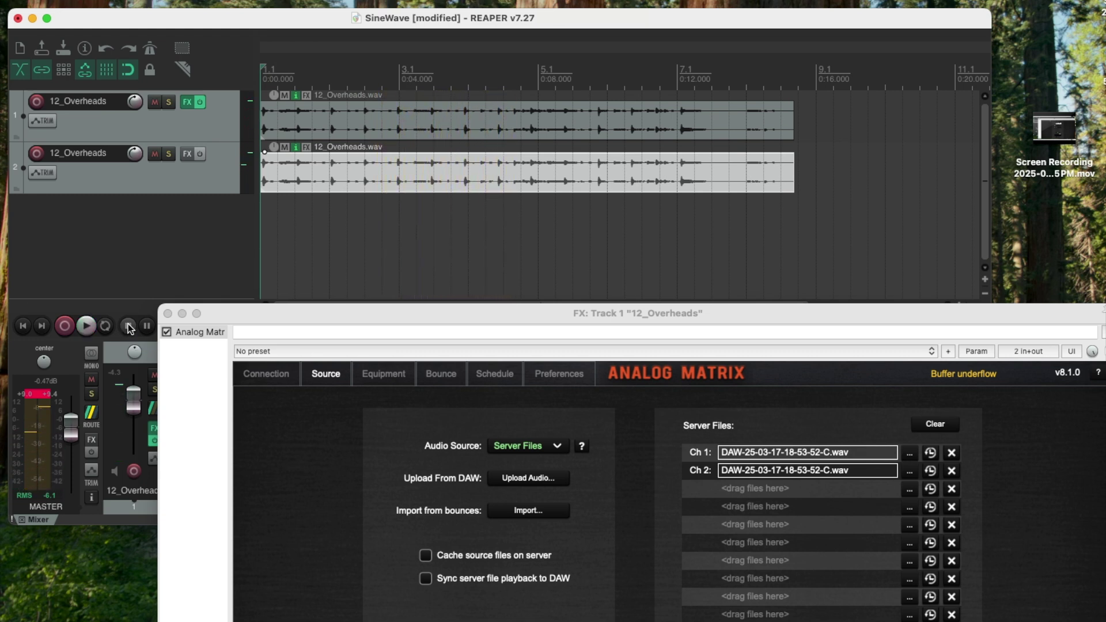
Turn the server file sync back on, audition both overheads tracks briefly, and bring the full plugin window back into view.
{"action": "left_click", "coordinate": [426, 578]}
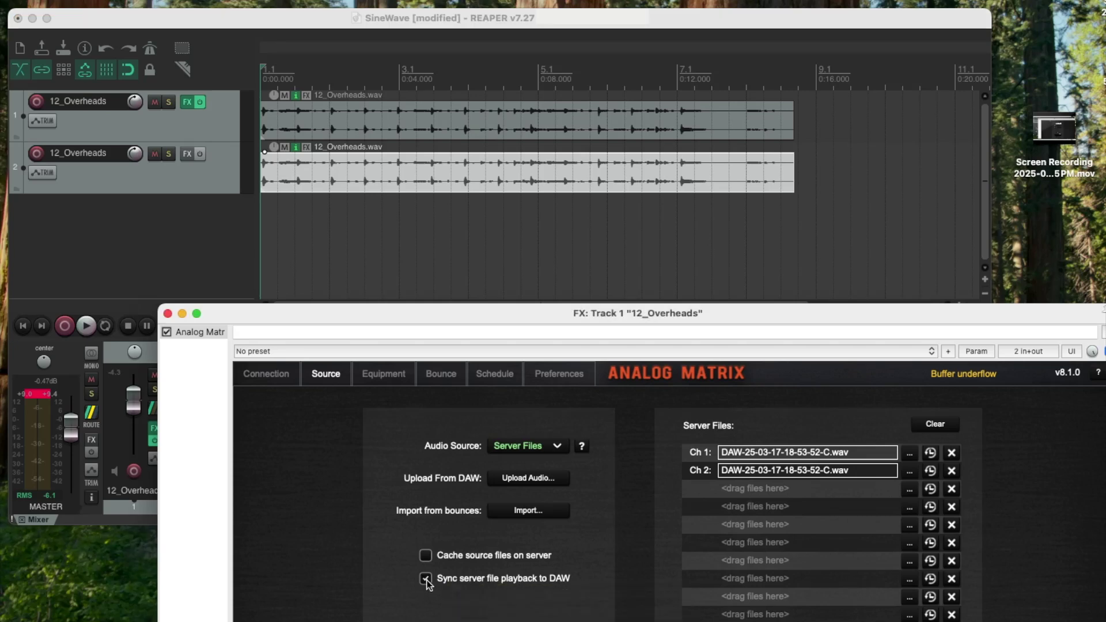
{"action": "left_click", "coordinate": [91, 332]}
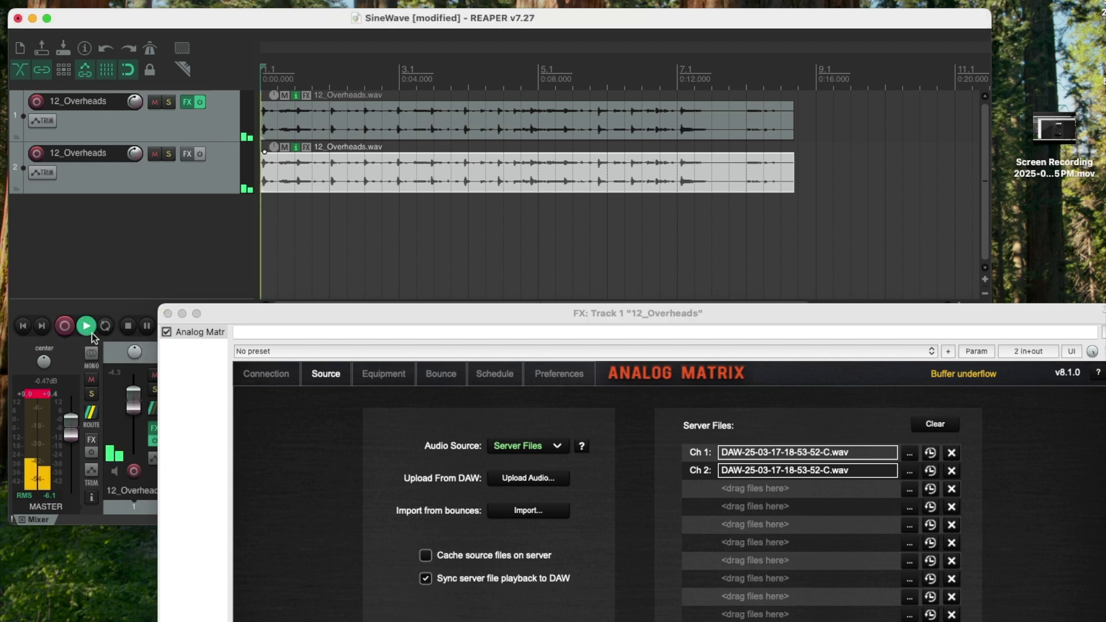
{"action": "left_click", "coordinate": [130, 326]}
{"action": "left_click_drag", "start_coordinate": [394, 305], "coordinate": [376, 78]}
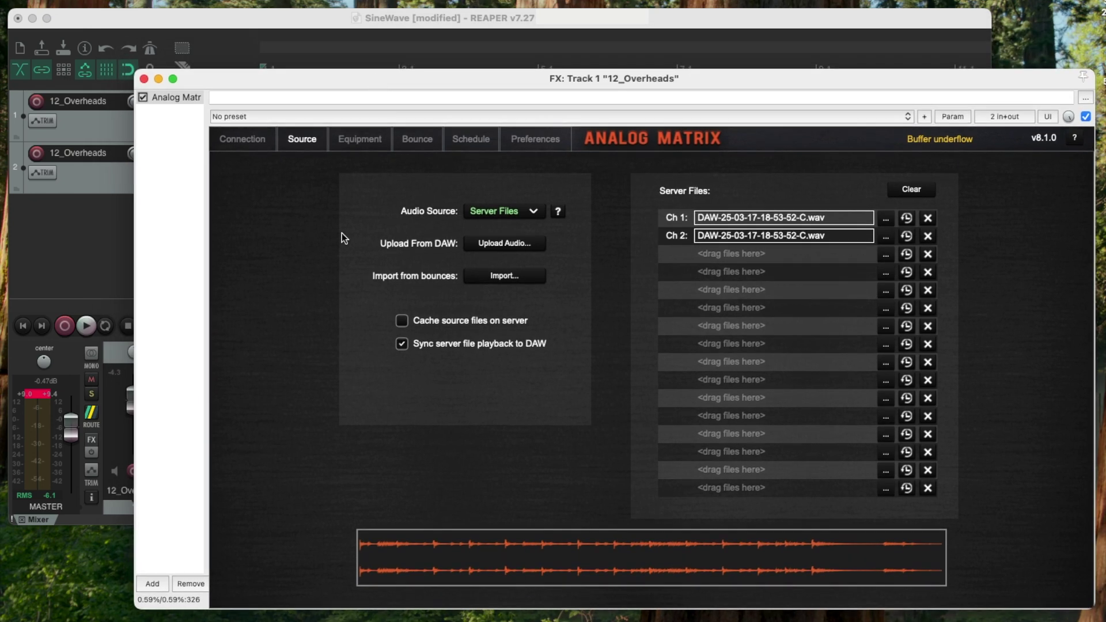